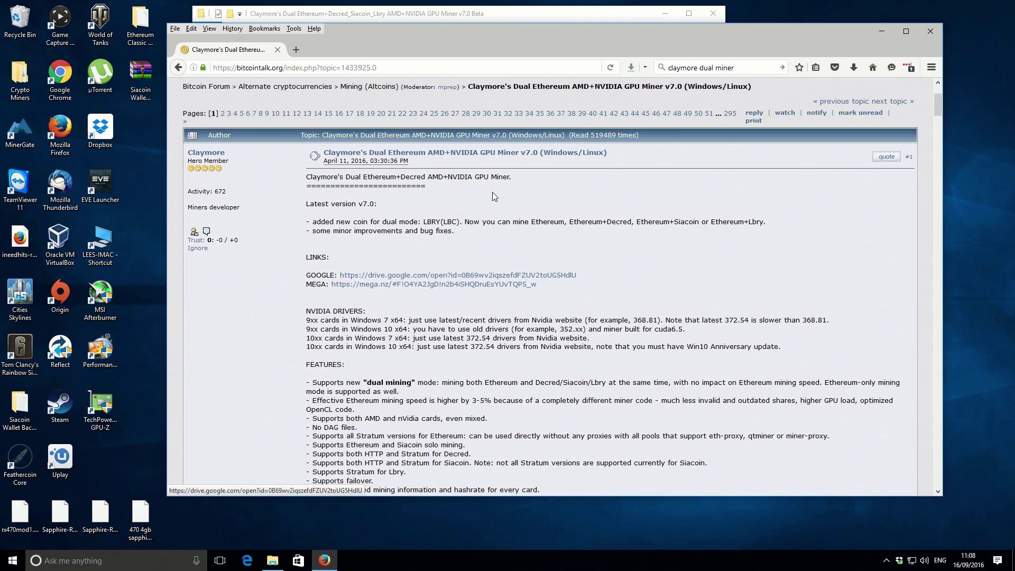
Step: Copy cudart64_65.dll and EthDcrMiner64.exe from the cuda6.5 folder into the main Claymore miner folder, replacing the existing files
left_click(563, 15)
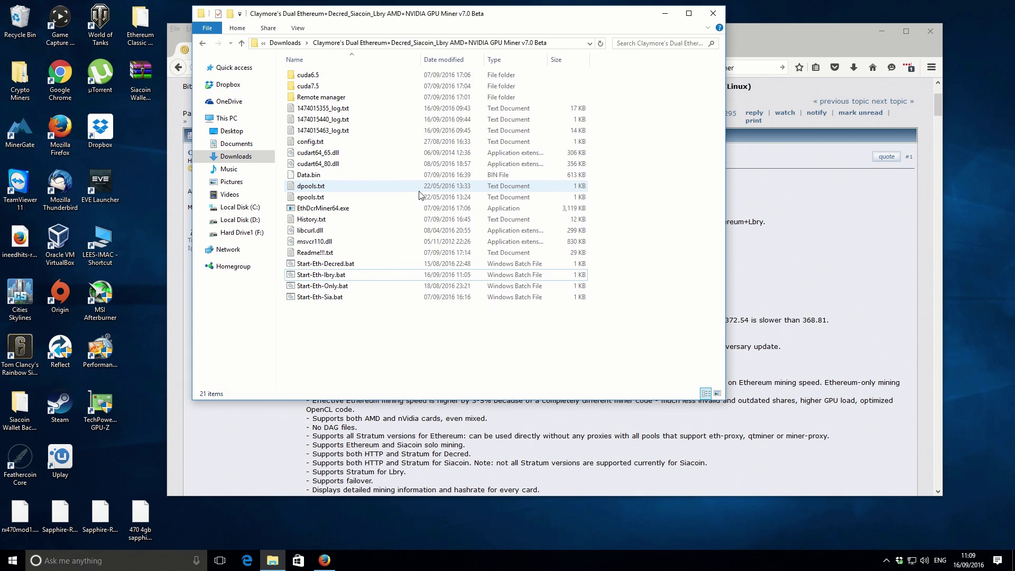
double_click(306, 78)
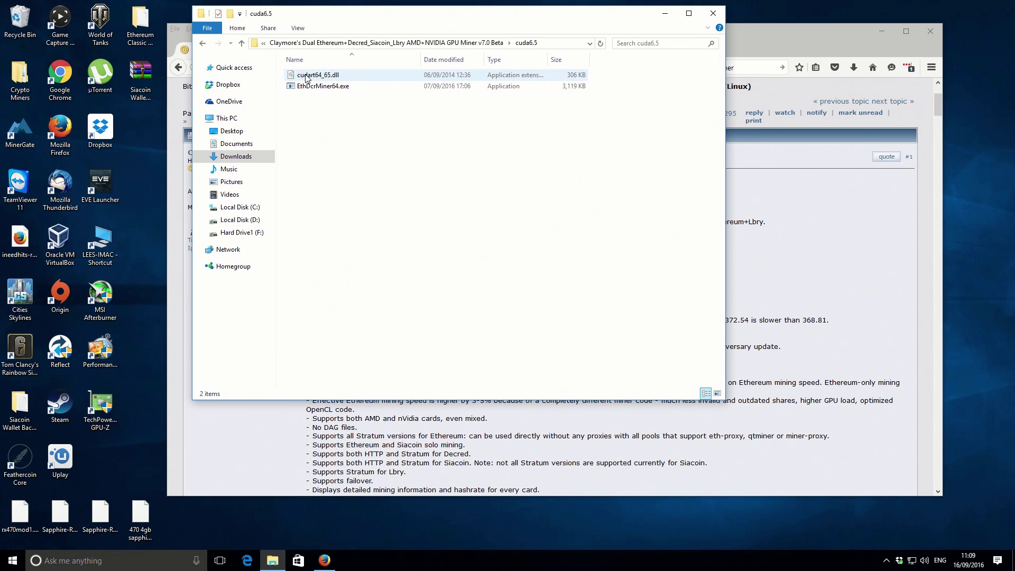
left_click(323, 76)
left_click(326, 89, "shift")
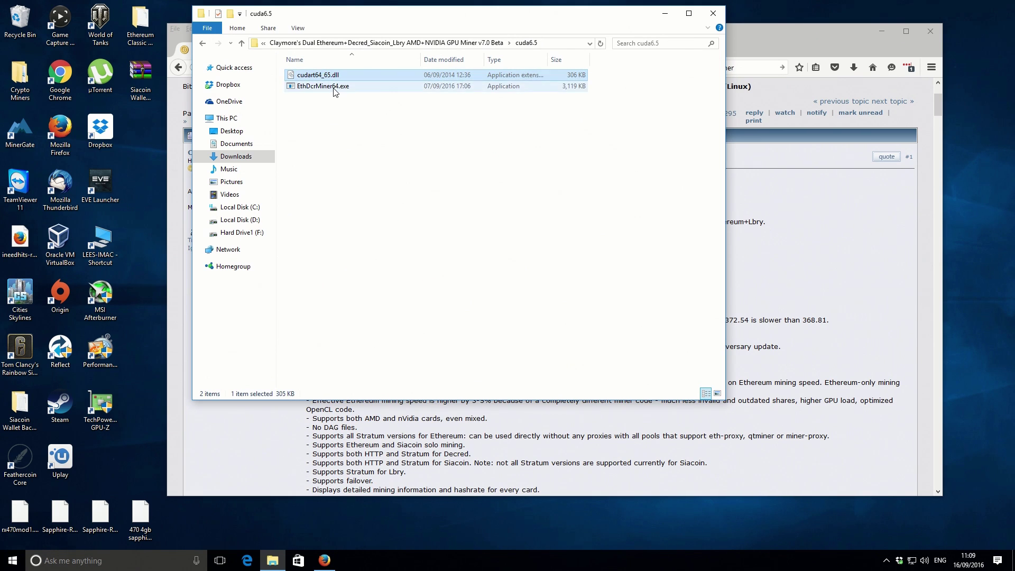
left_click(243, 44)
left_click(369, 335)
key("ctrl+v")
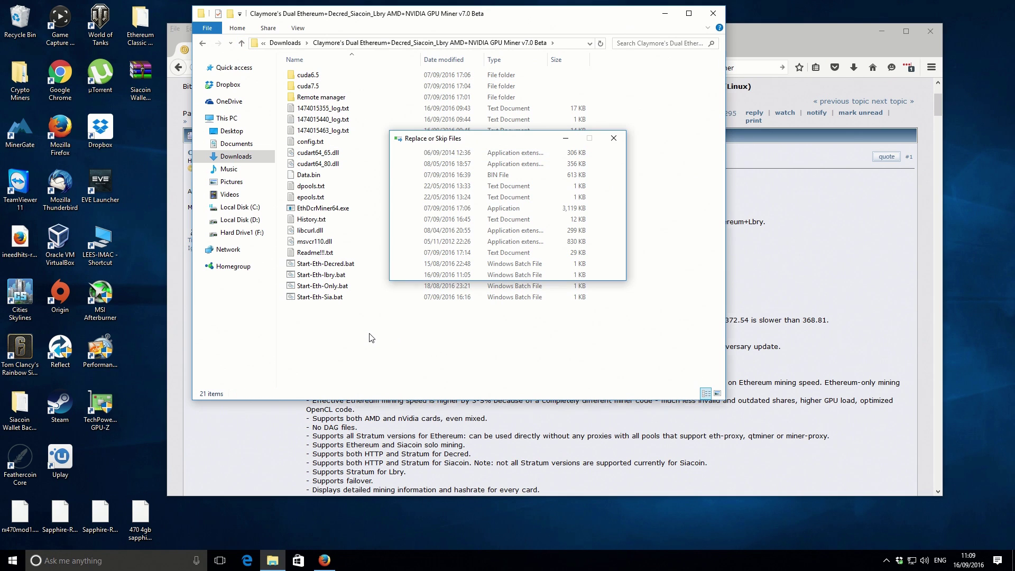
left_click(463, 198)
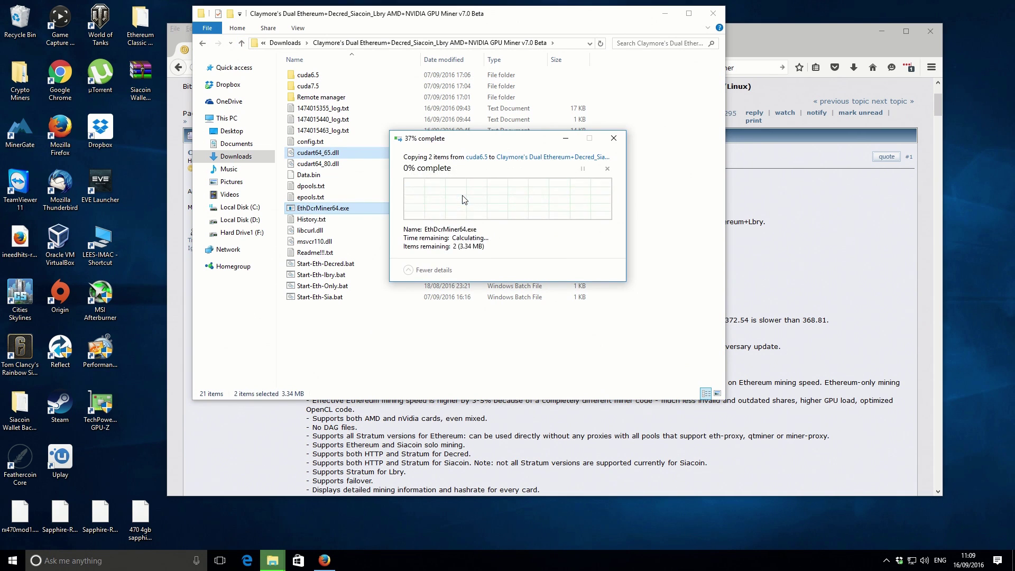
left_click(660, 145)
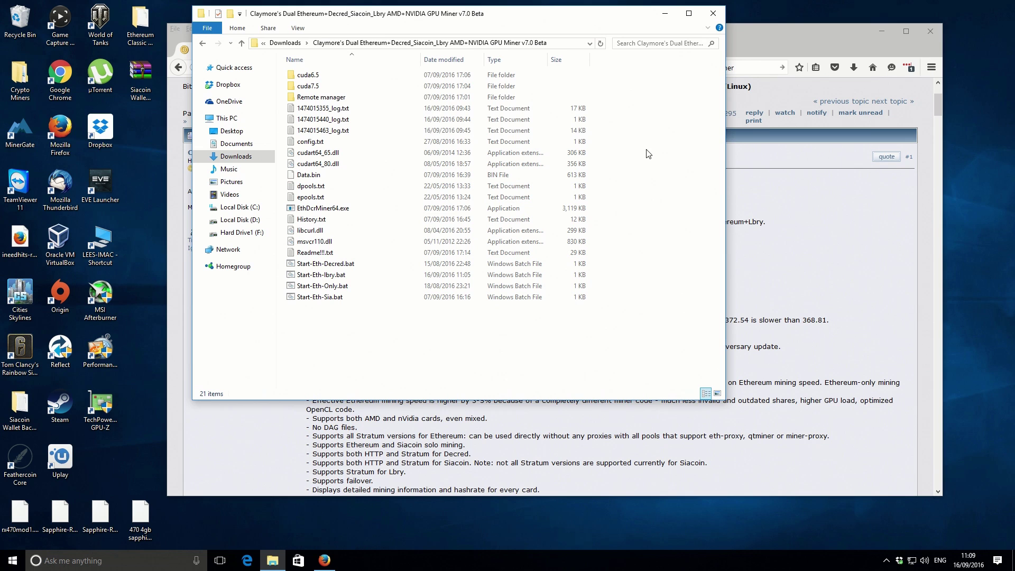
Step: Inspect the files in the cuda7.5 folder and return to the main miner folder to look over the start batch files
double_click(319, 87)
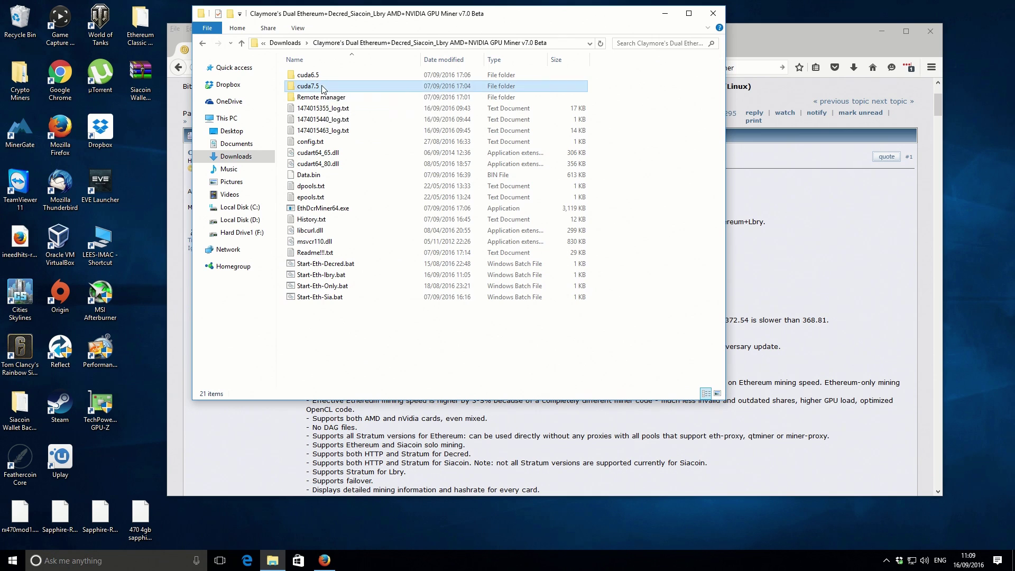
key("ctrl+a")
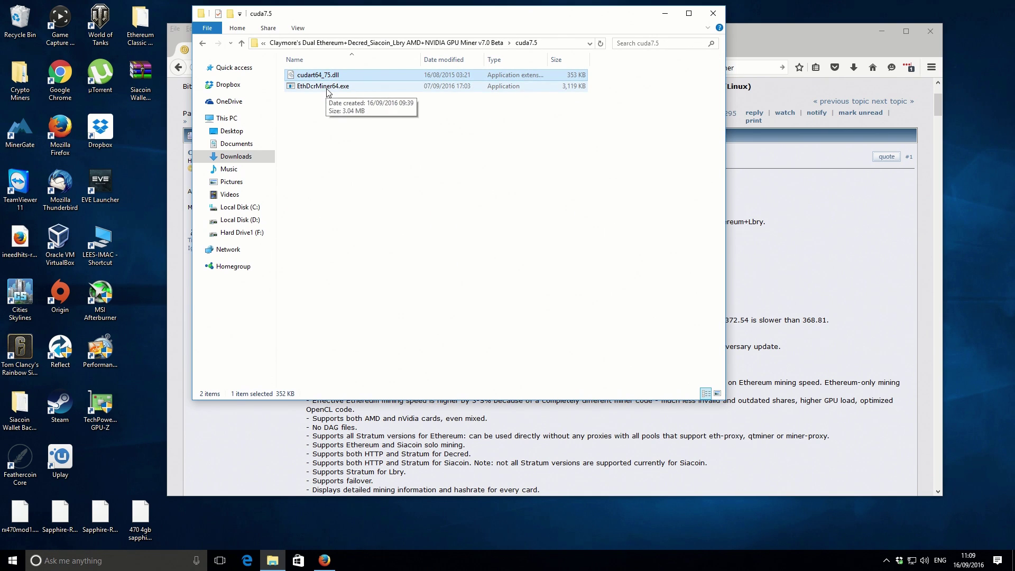
left_click(242, 44)
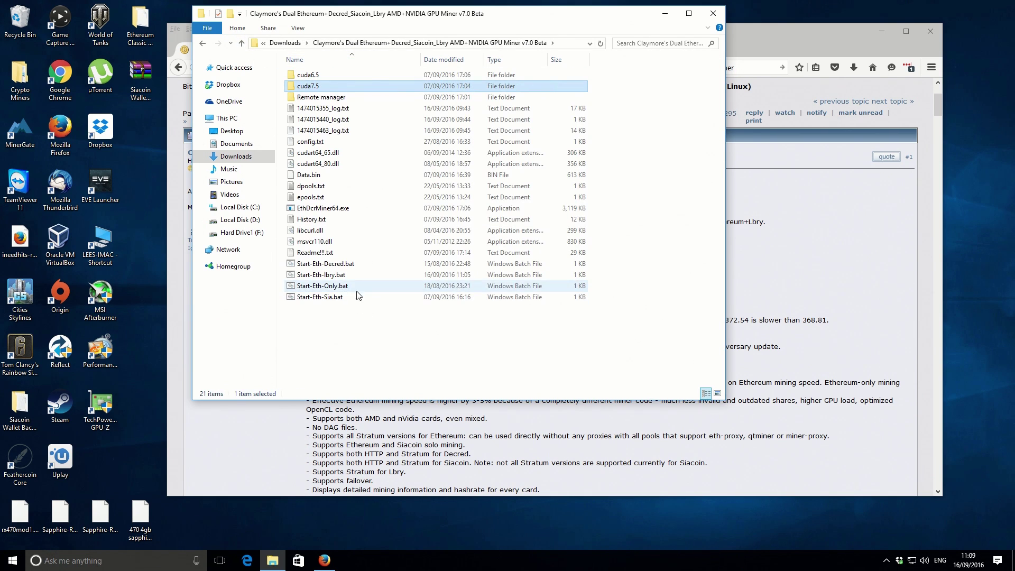
left_click(377, 350)
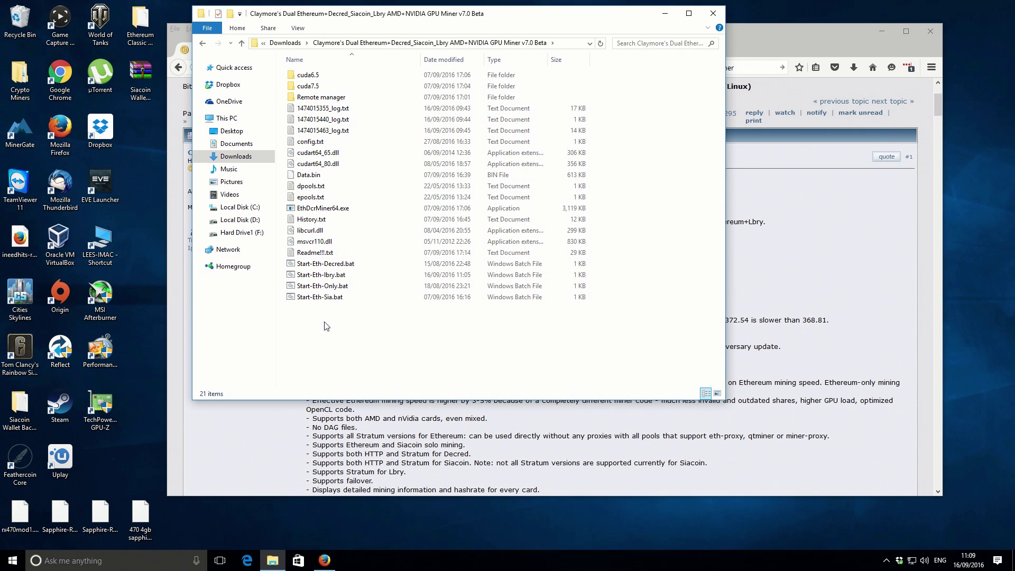
left_click(331, 264)
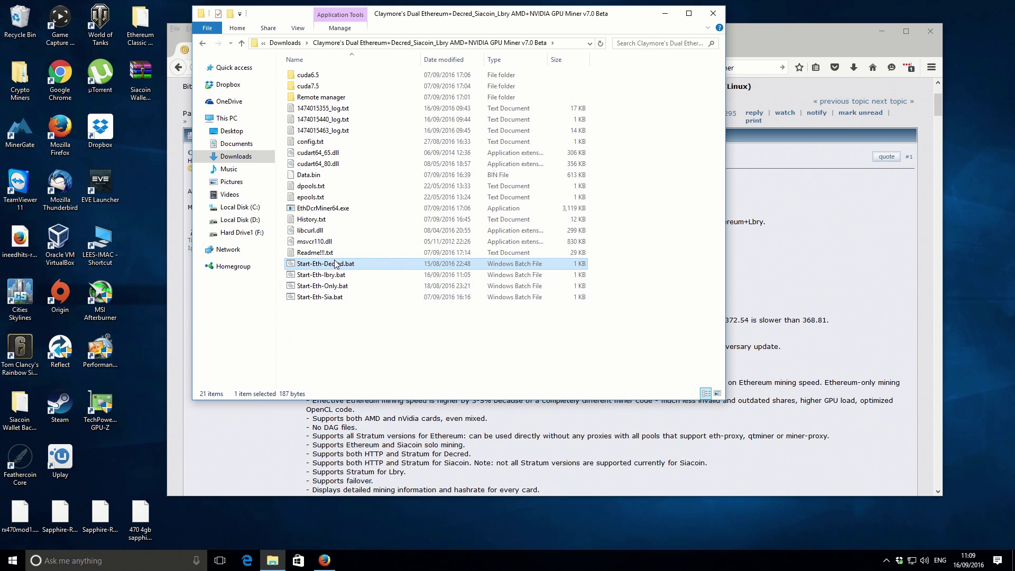
left_click(340, 323)
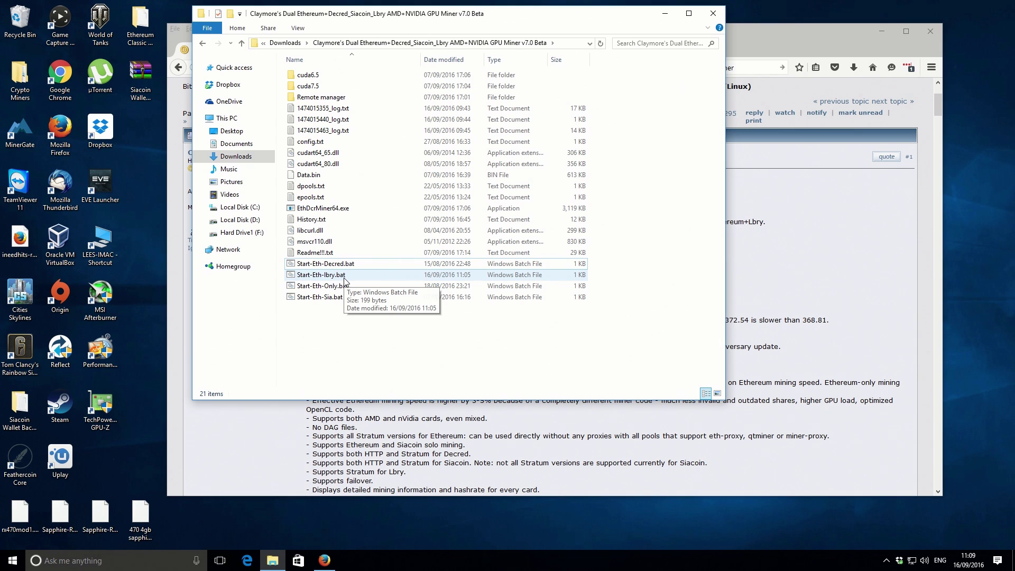
Step: Run Start-Eth-lbry.bat to launch the miner, and return to the miner folder window
left_click(345, 278)
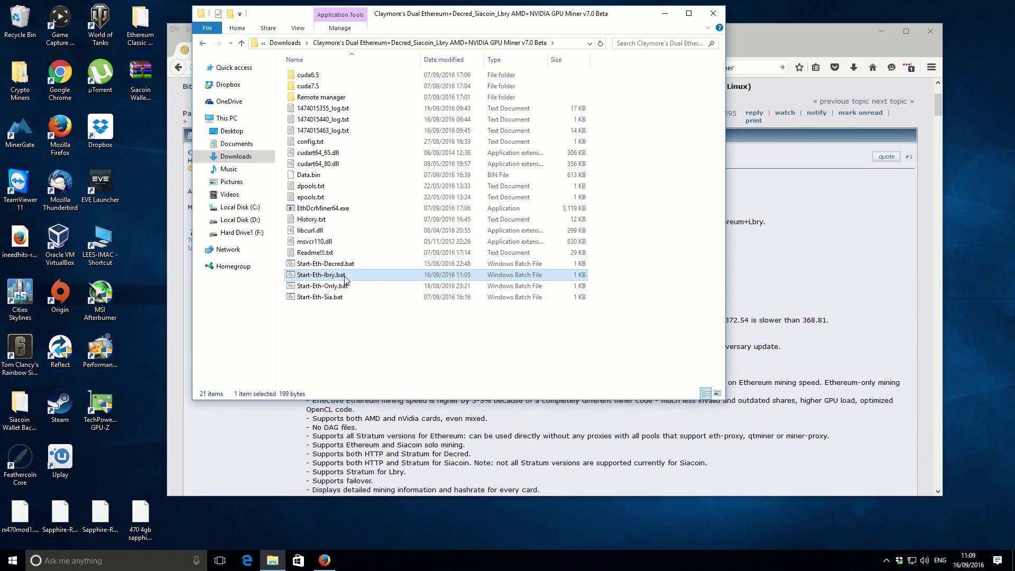
double_click(345, 277)
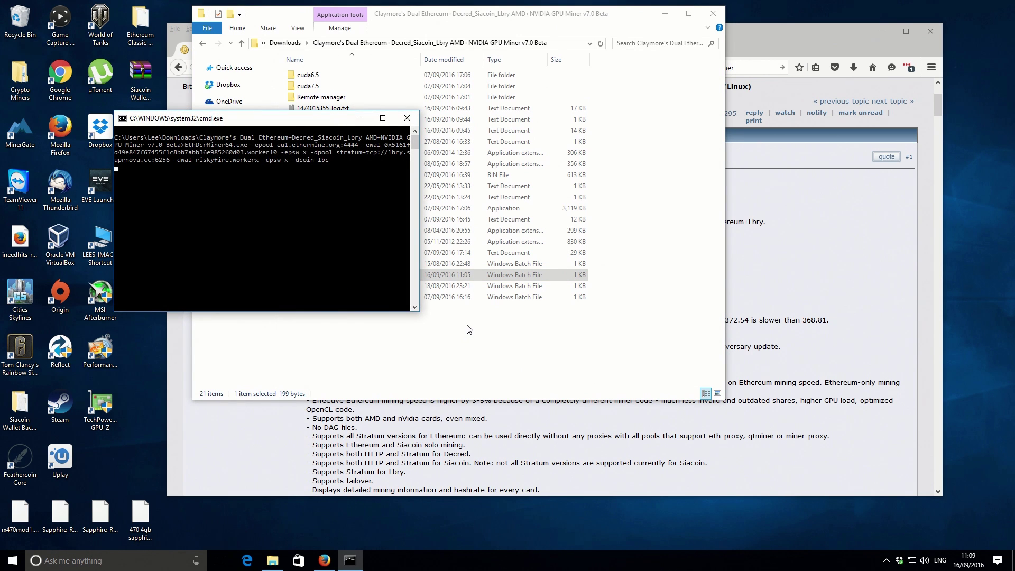
left_click(467, 329)
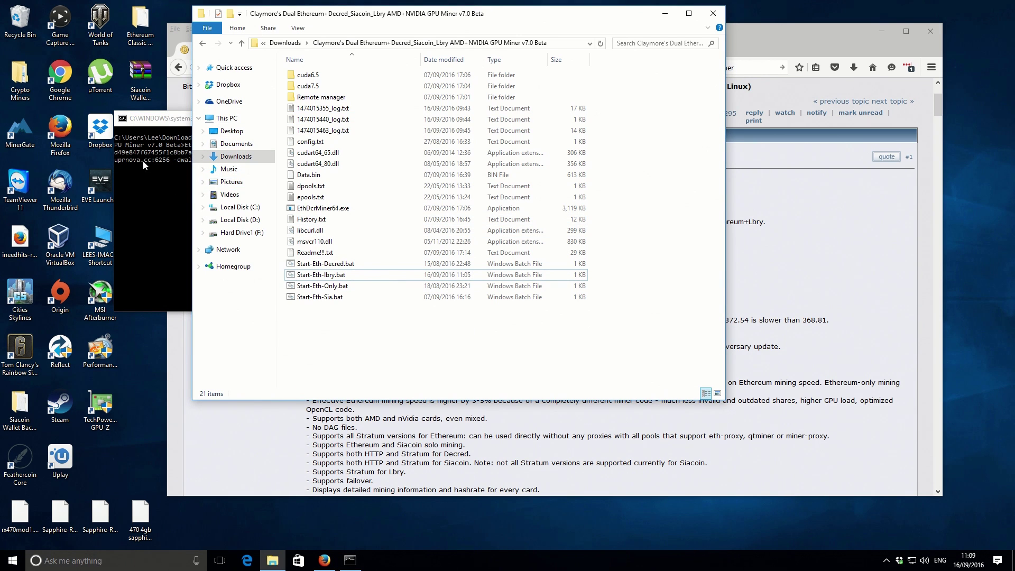
Step: Open Start-Eth-lbry.bat for editing in Notepad
left_click(339, 277)
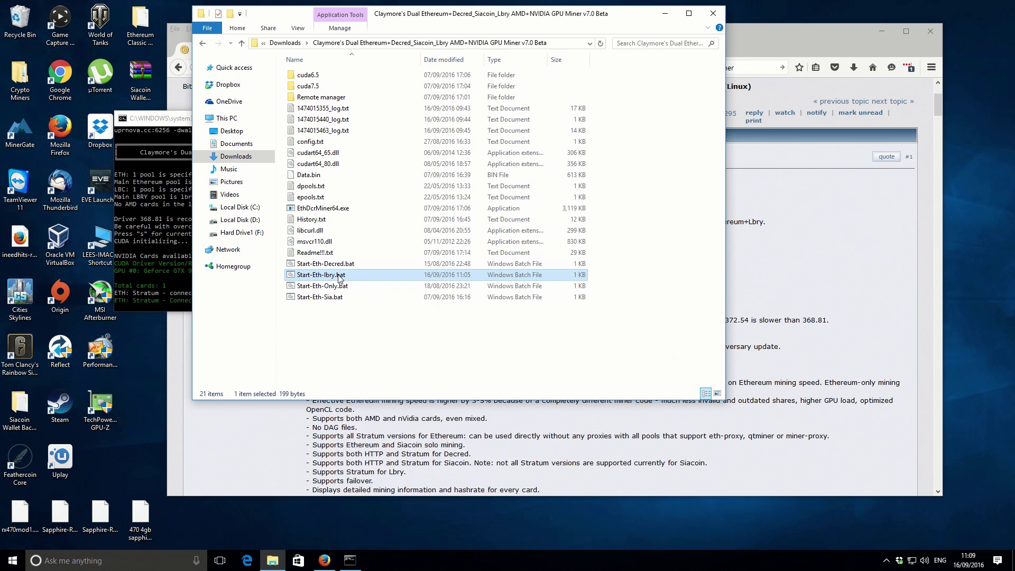
right_click(339, 277)
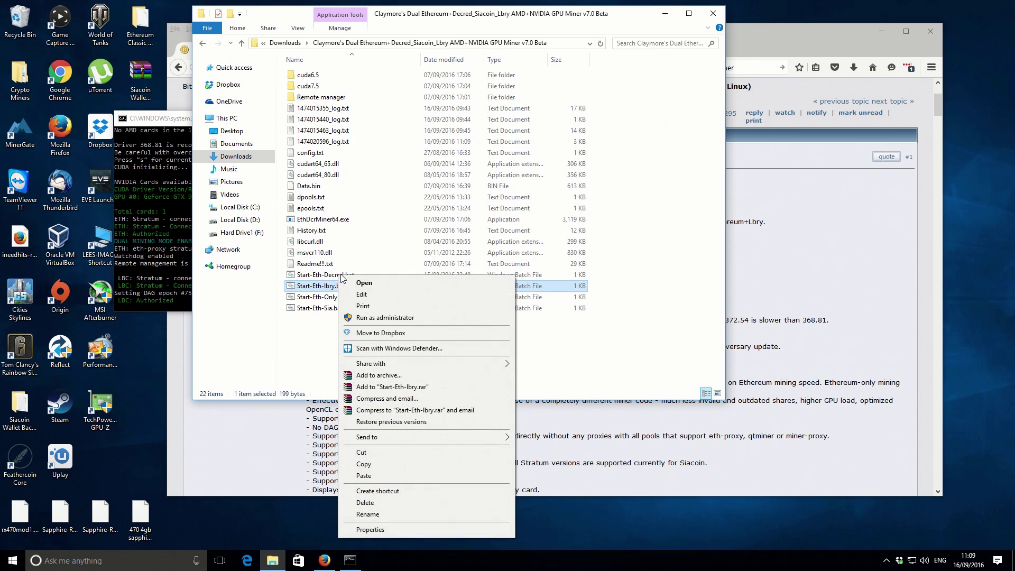
left_click(372, 294)
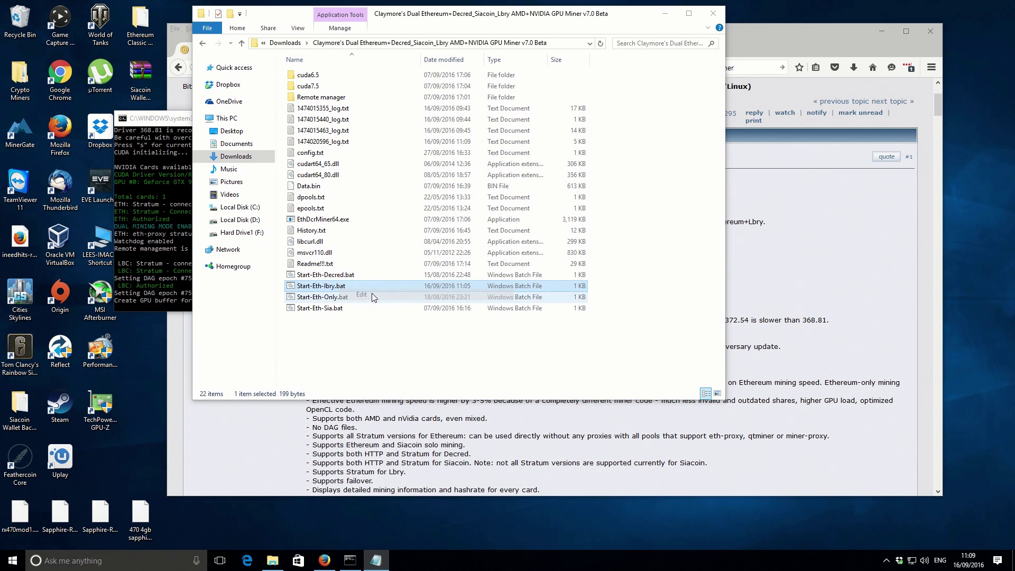
left_click(668, 256)
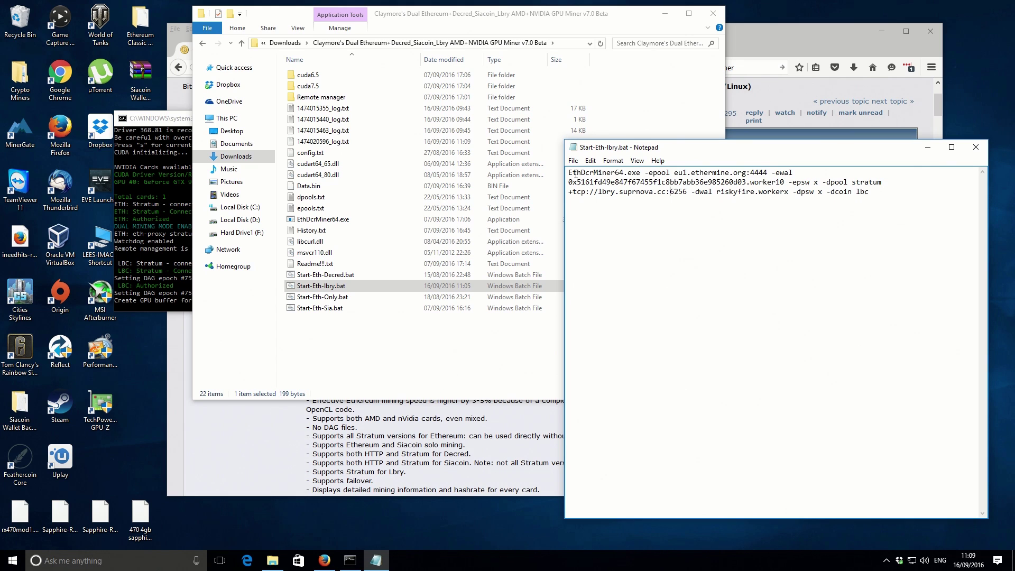
Step: Review the batch file's Ethereum parameters: the -epool address, the -ewal wallet with worker name, and -epsw
left_click_drag(569, 173, 817, 181)
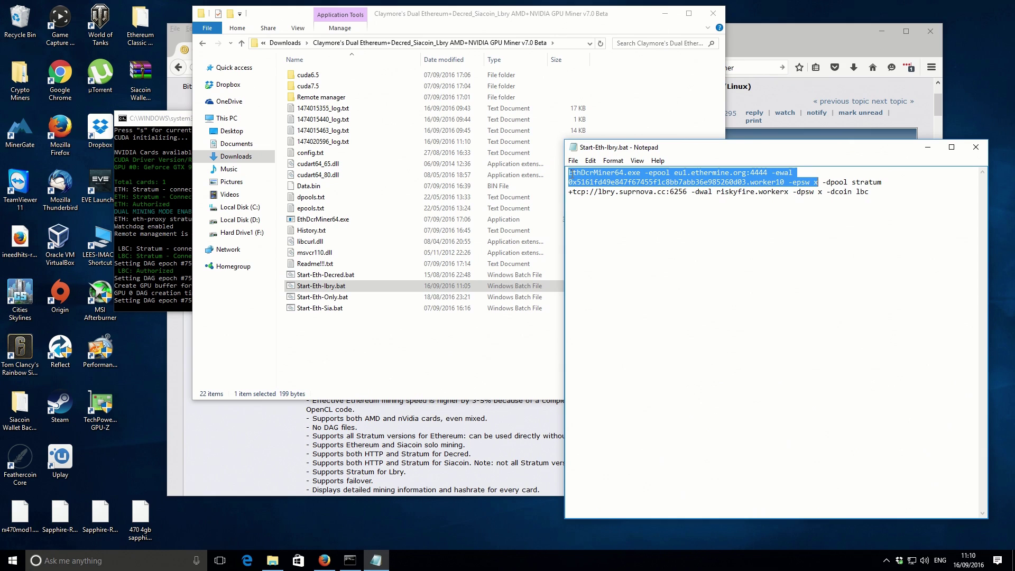
left_click(638, 173)
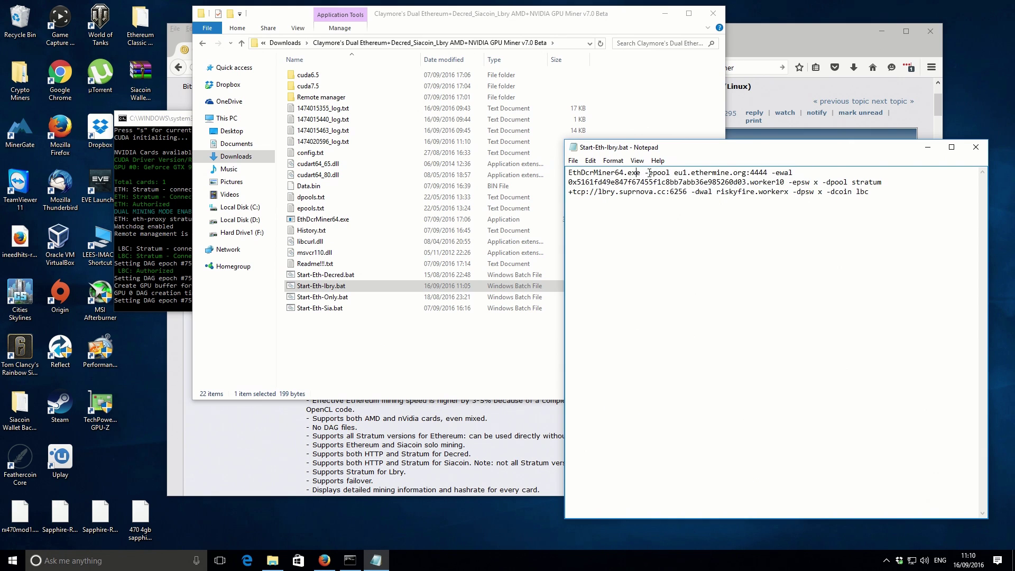
left_click_drag(645, 174, 767, 172)
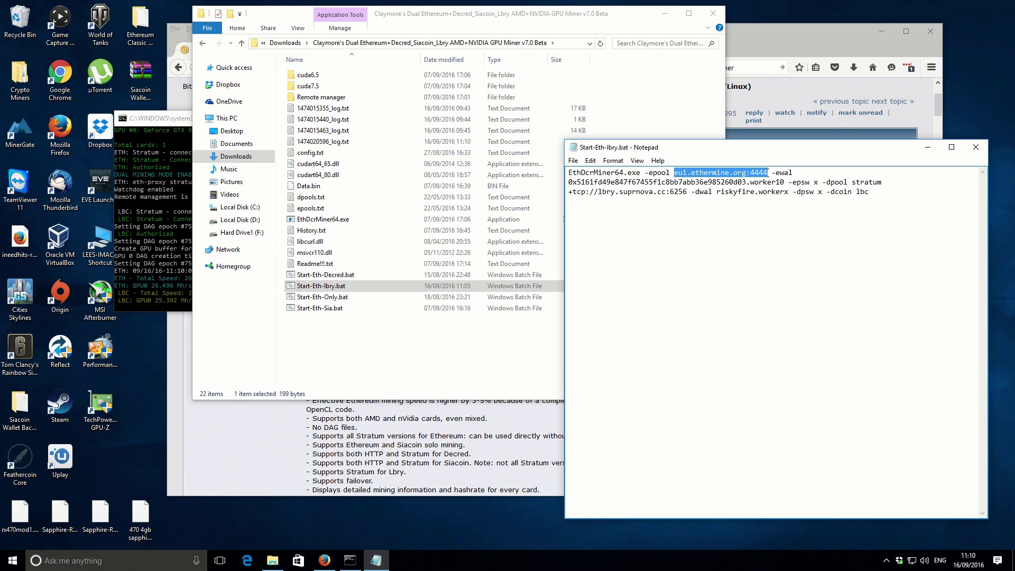
left_click(795, 173)
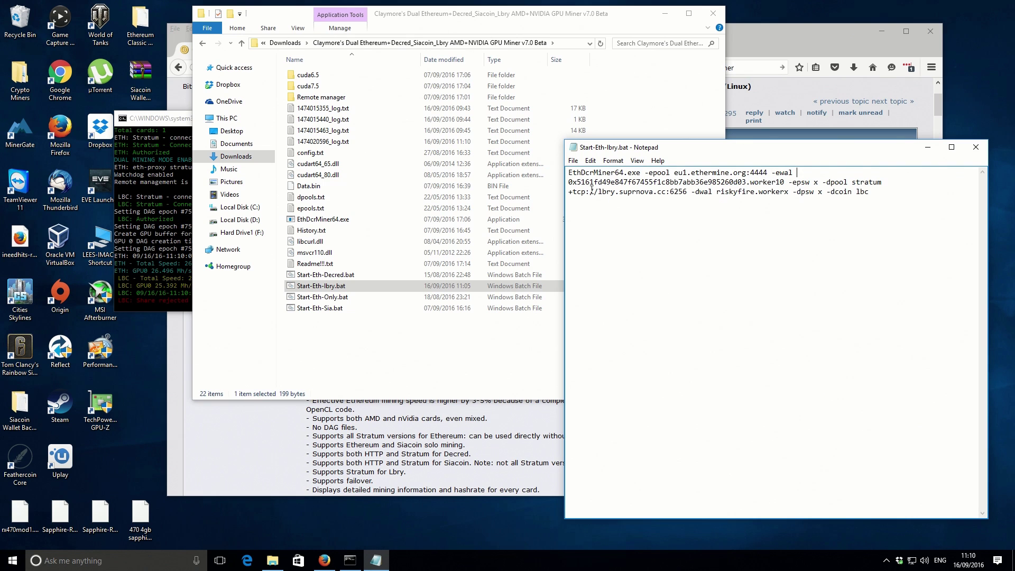
left_click_drag(568, 182, 810, 184)
double_click(815, 182)
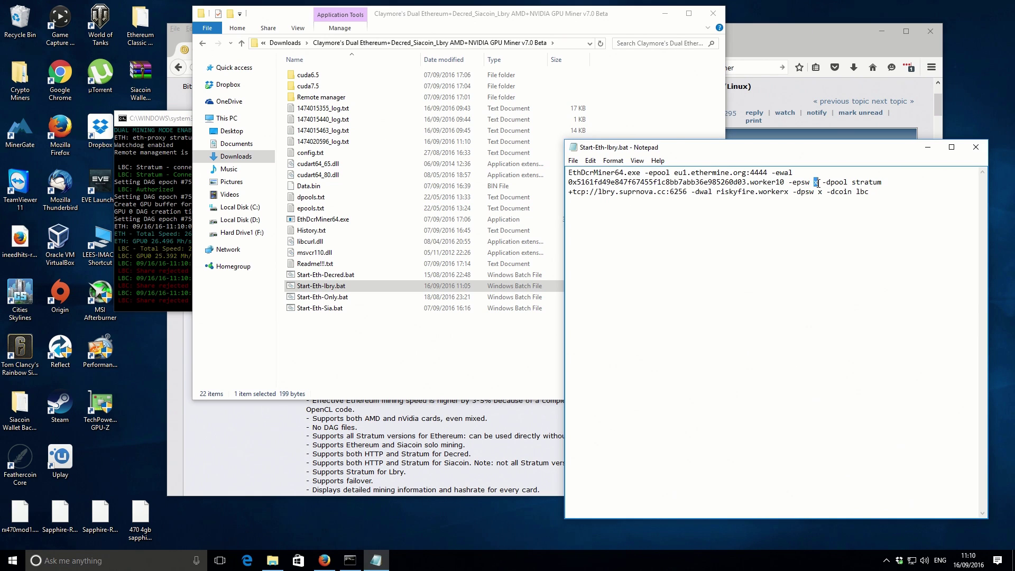
left_click(819, 182)
Step: Review the LBRY parameters -dpool, -dwal, -dpsw and -dcoin in the batch file, and close it without changes
left_click_drag(822, 182, 875, 188)
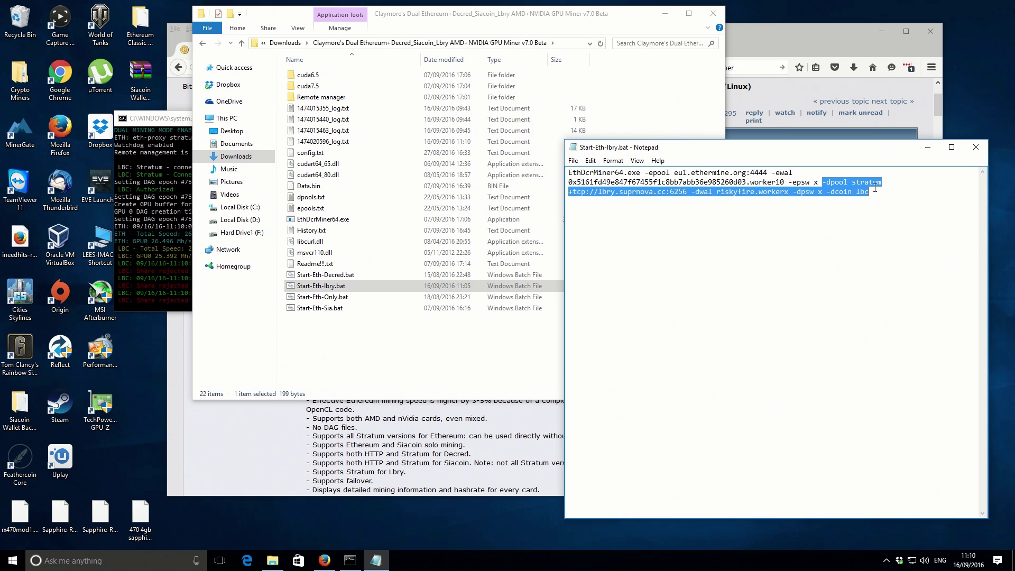
left_click(755, 209)
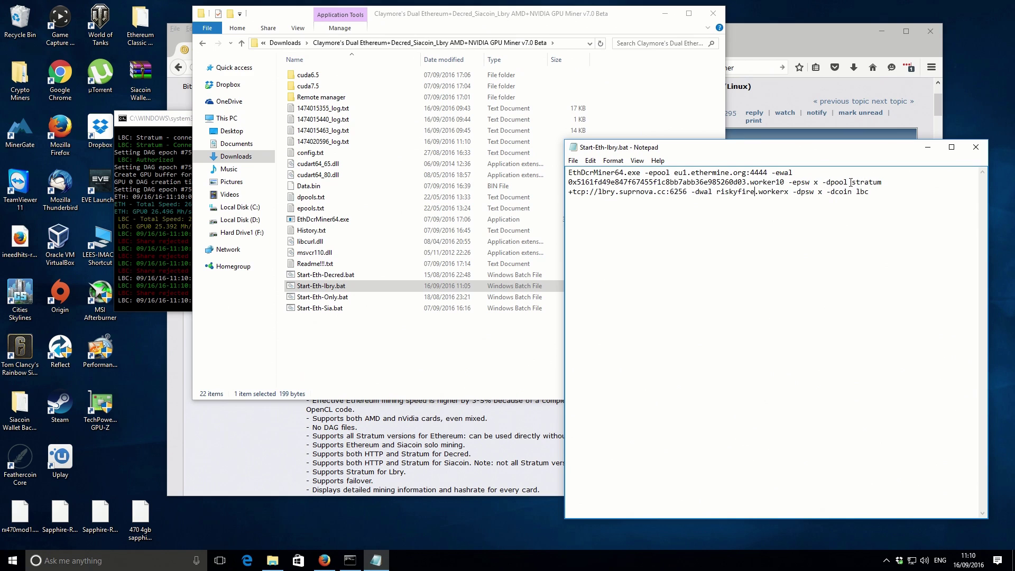
left_click_drag(852, 182, 686, 192)
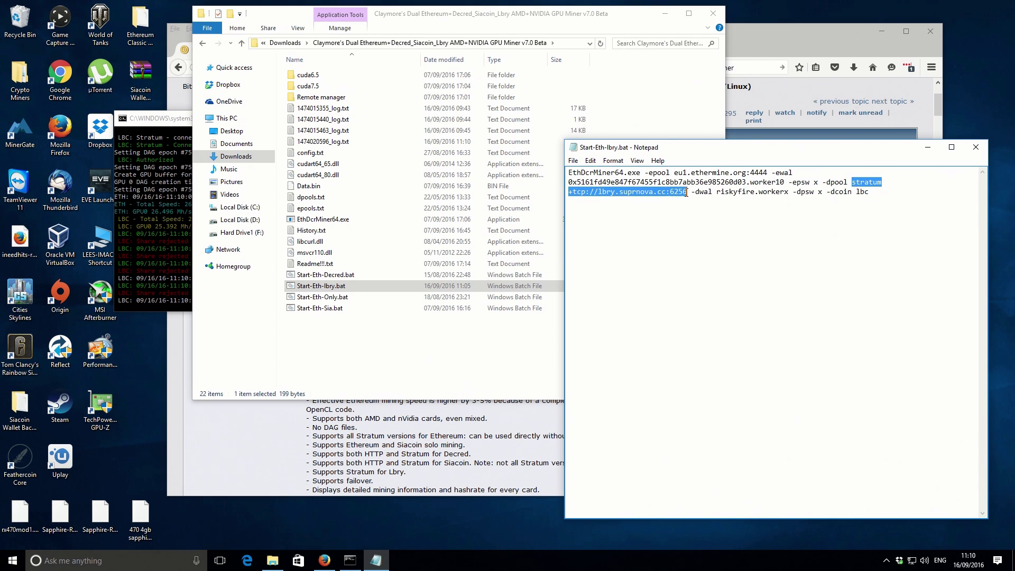
left_click(682, 212)
left_click_drag(691, 192, 788, 193)
left_click(713, 193)
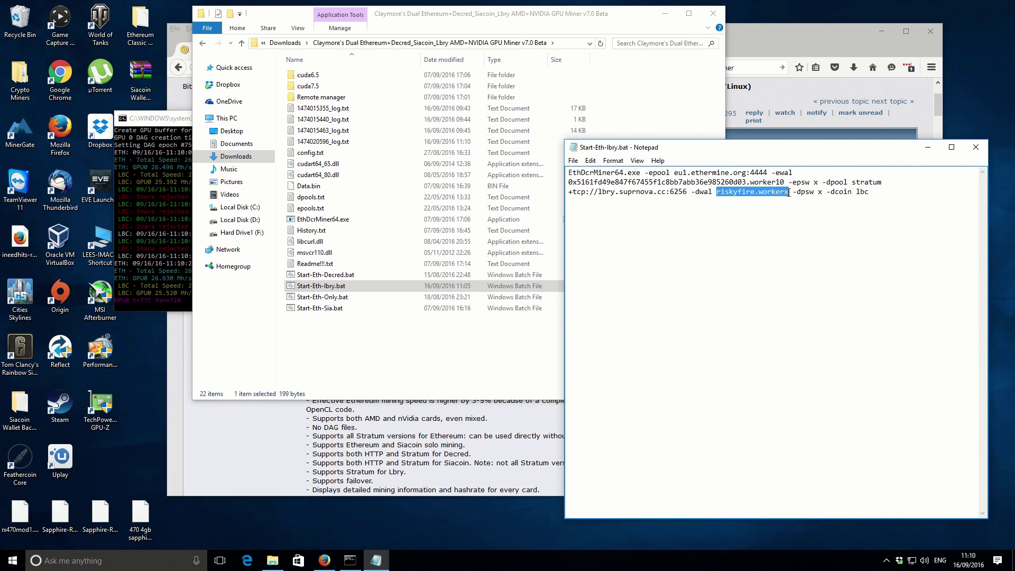
left_click(794, 195)
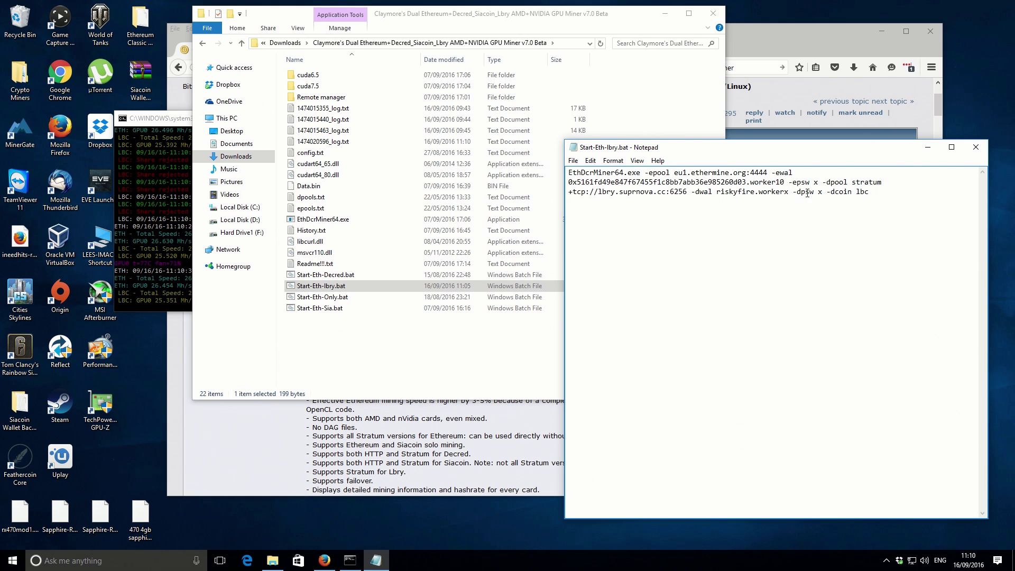
left_click_drag(826, 194, 851, 193)
left_click(871, 192)
left_click_drag(857, 192, 869, 192)
left_click(880, 195)
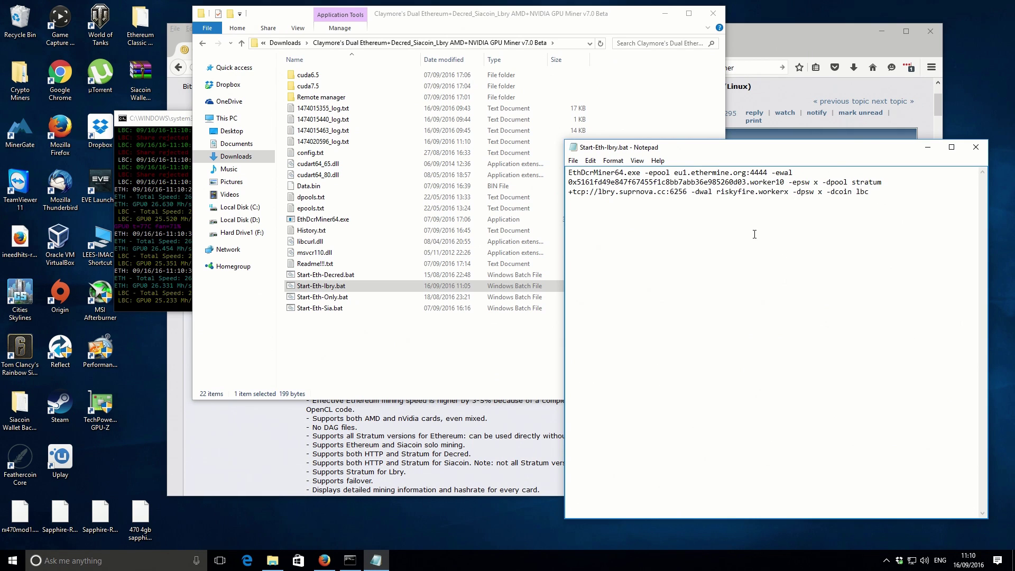
left_click(976, 149)
left_click(483, 336)
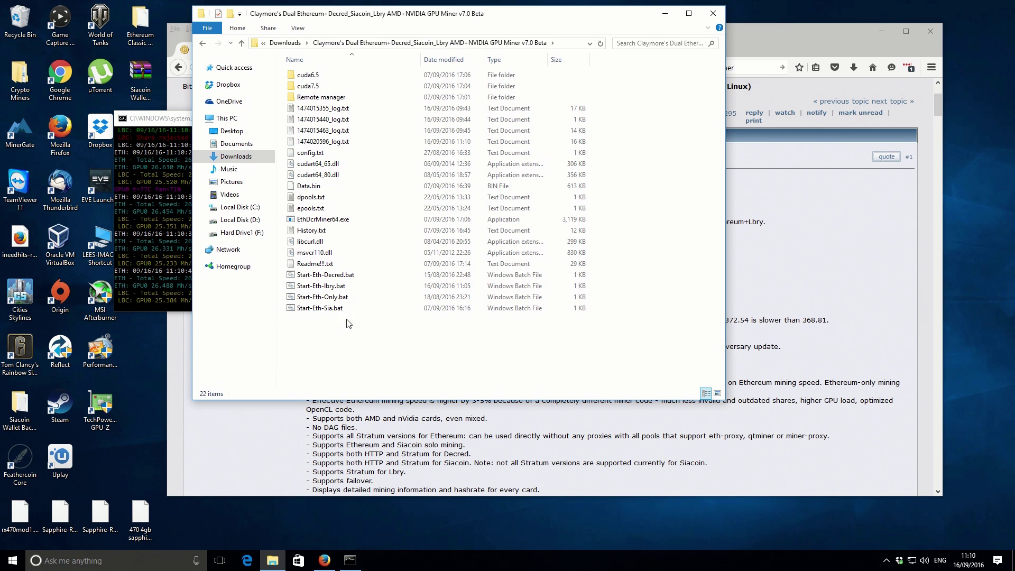
Step: Adjust the running miner's -dcri intensity down from 40 to 30 for all cards, and close the miner
left_click(148, 216)
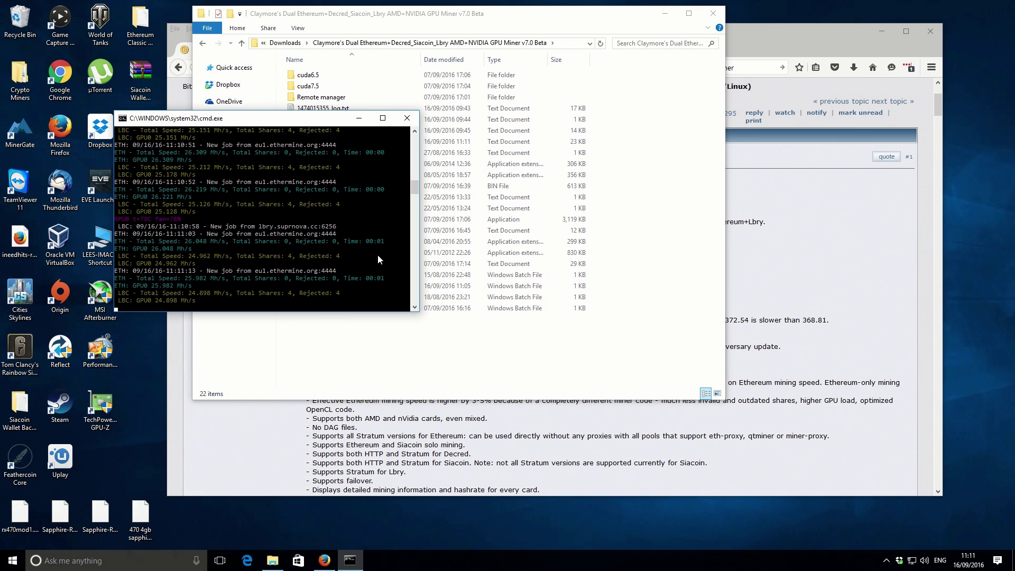
key("minus")
key("minus")
key("minus")
key("minus")
key("minus")
key("minus")
key("minus")
key("minus")
key("minus")
key("minus")
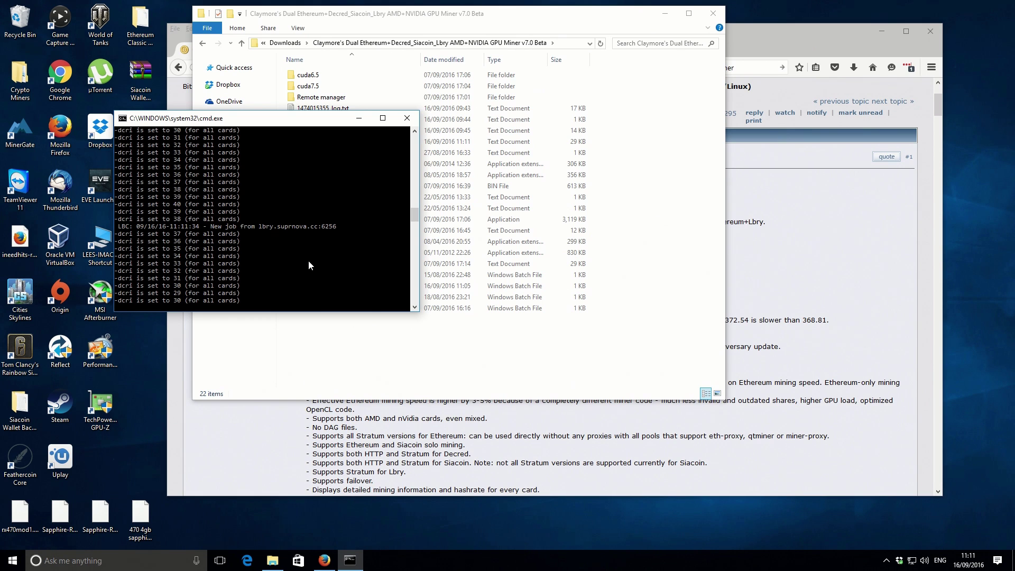
left_click(406, 118)
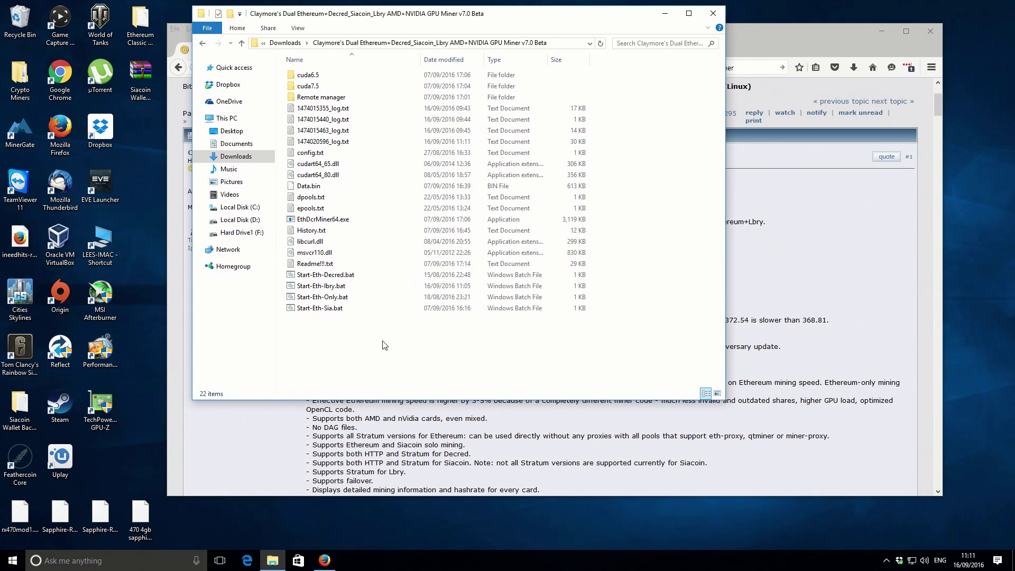
Step: Open Start-Eth-Decred.bat in Notepad, review its Decred parameters -dpool, -dwal and -dpsw, and close it without changes
right_click(339, 279)
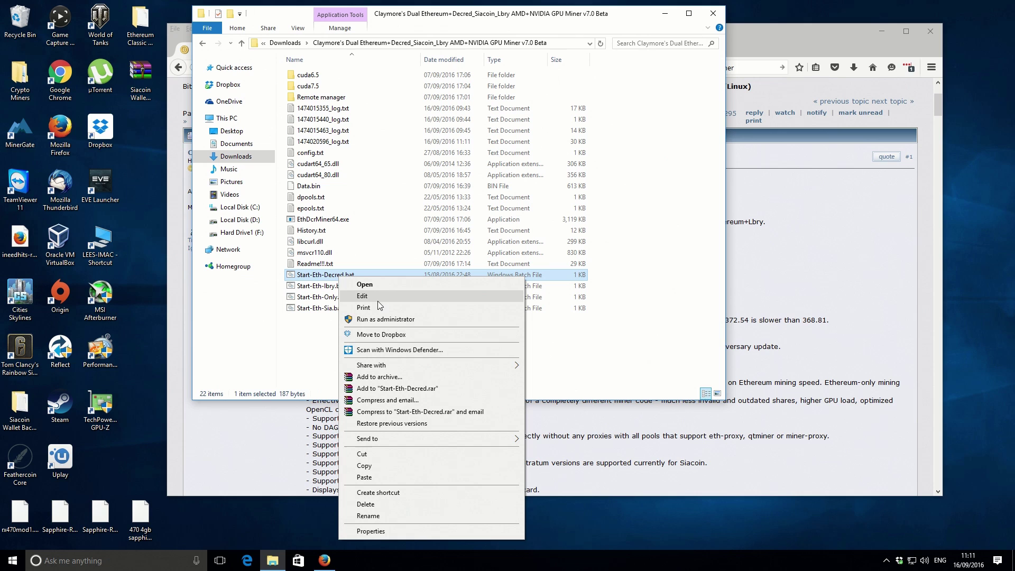
left_click(379, 295)
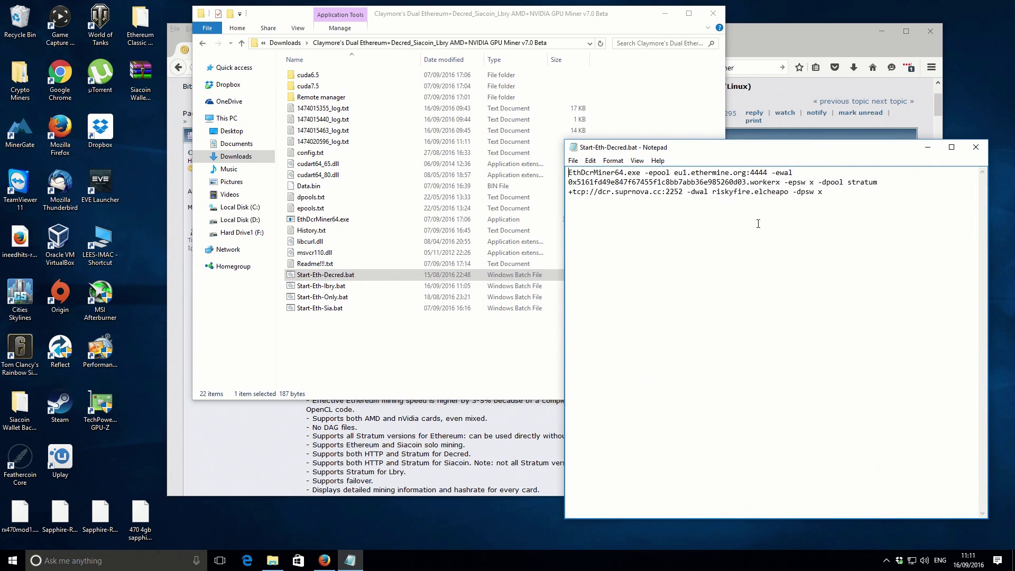
mouse_move(818, 182)
left_mouse_down()
mouse_move(853, 182)
mouse_move(825, 194)
left_mouse_up()
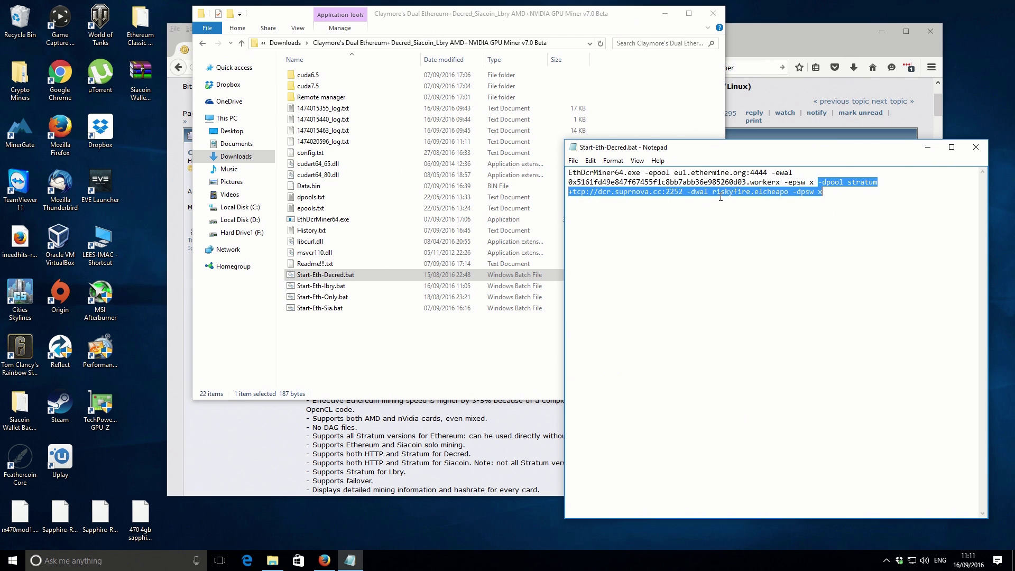
left_click(828, 193)
left_click(975, 147)
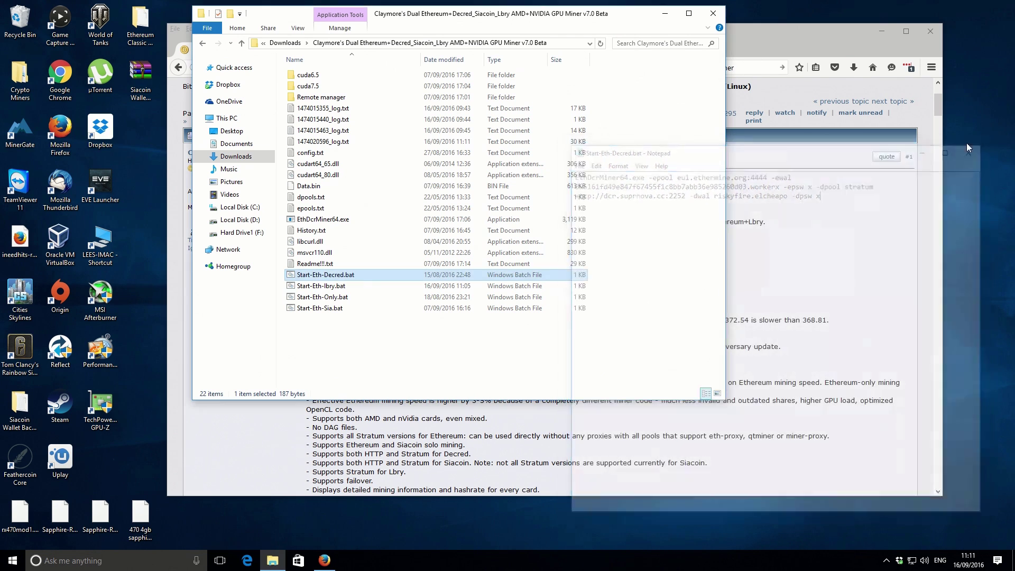
Step: Open Start-Eth-Sia.bat in Notepad, review its Siacoin -dpool address and -dcoin sc option, and close it without changes
right_click(337, 308)
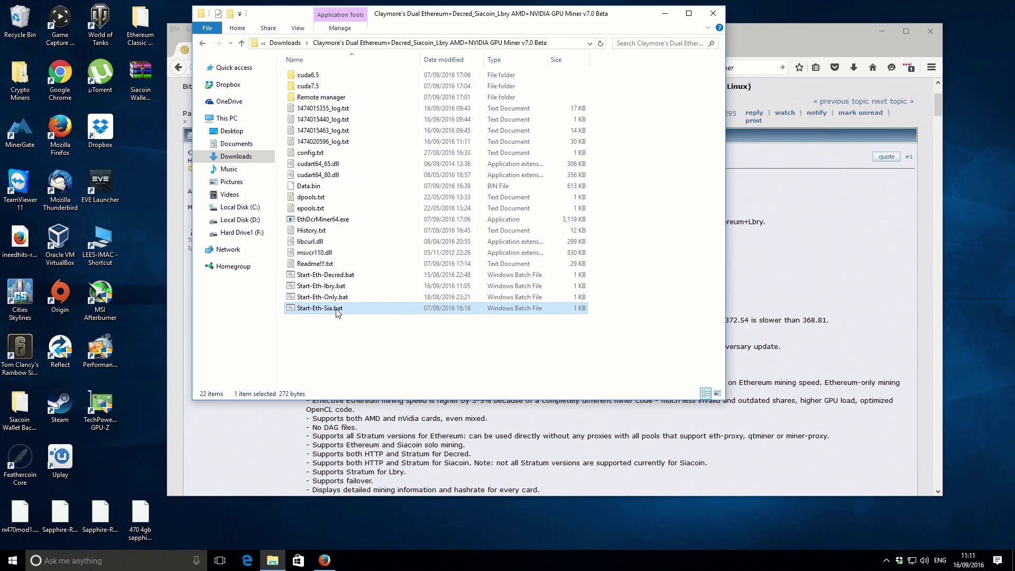
left_click(380, 66)
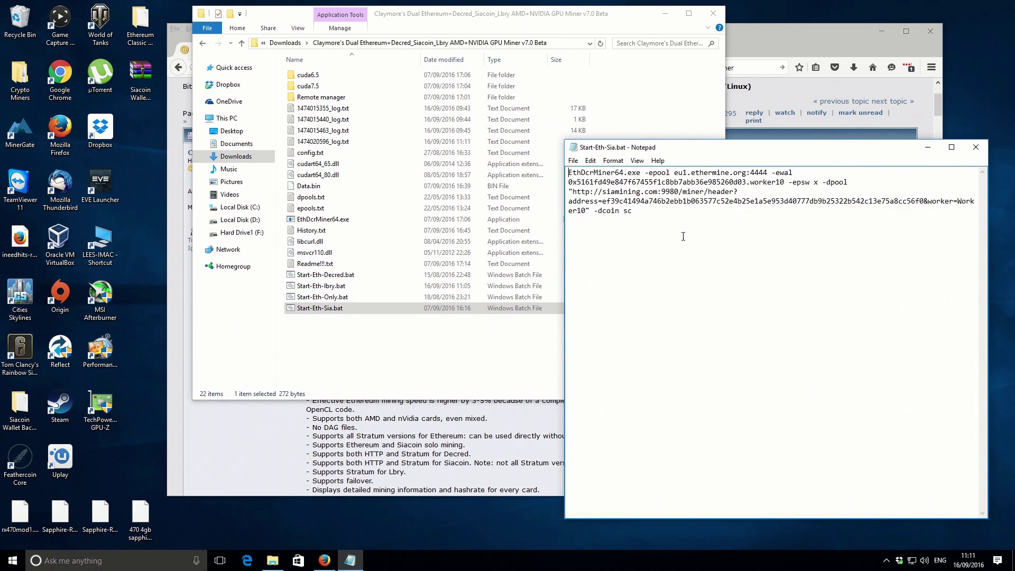
left_click_drag(570, 192, 776, 202)
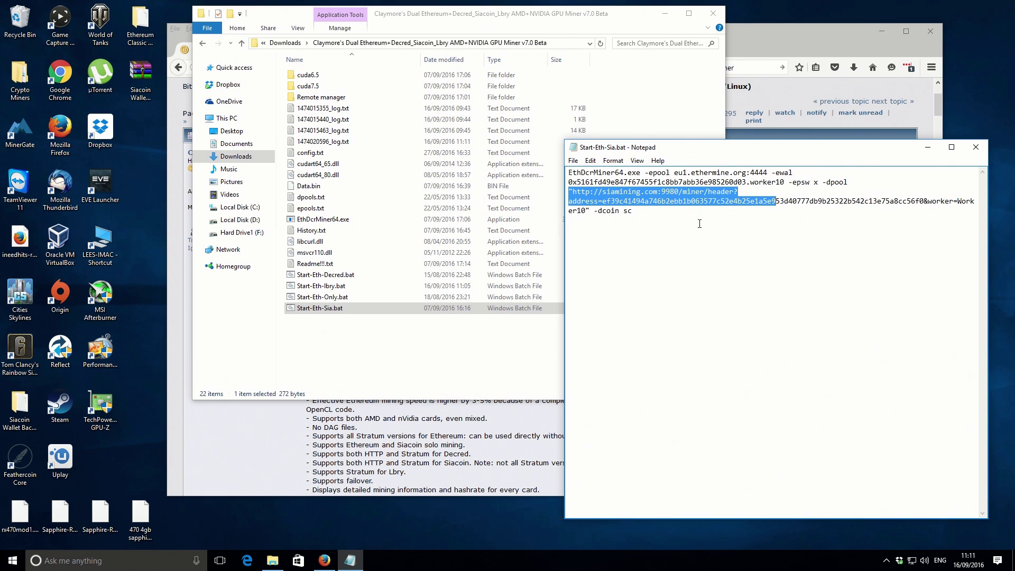
left_click(664, 207)
left_click_drag(592, 212, 622, 212)
left_click(626, 211)
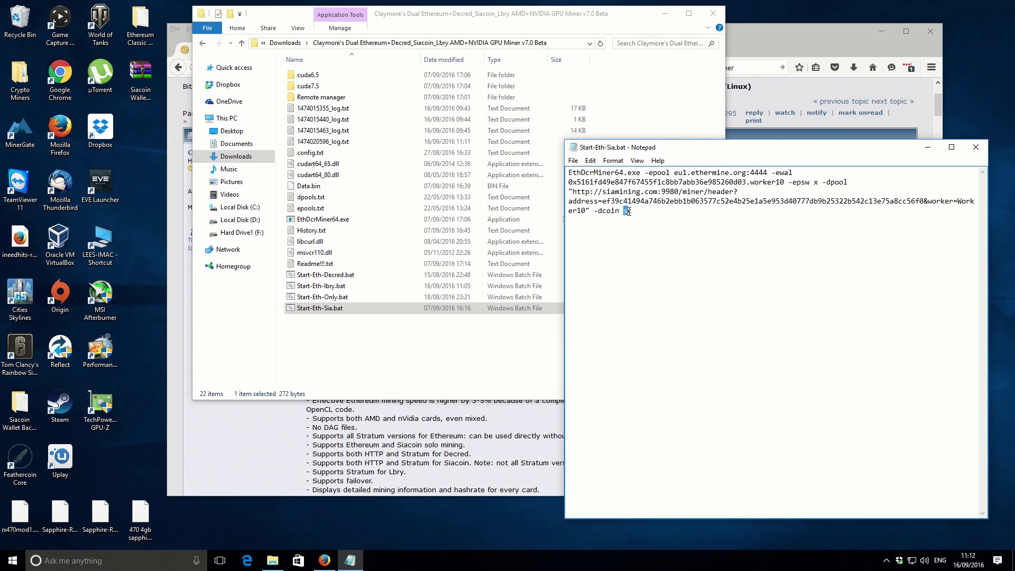
left_click(975, 147)
left_click(393, 348)
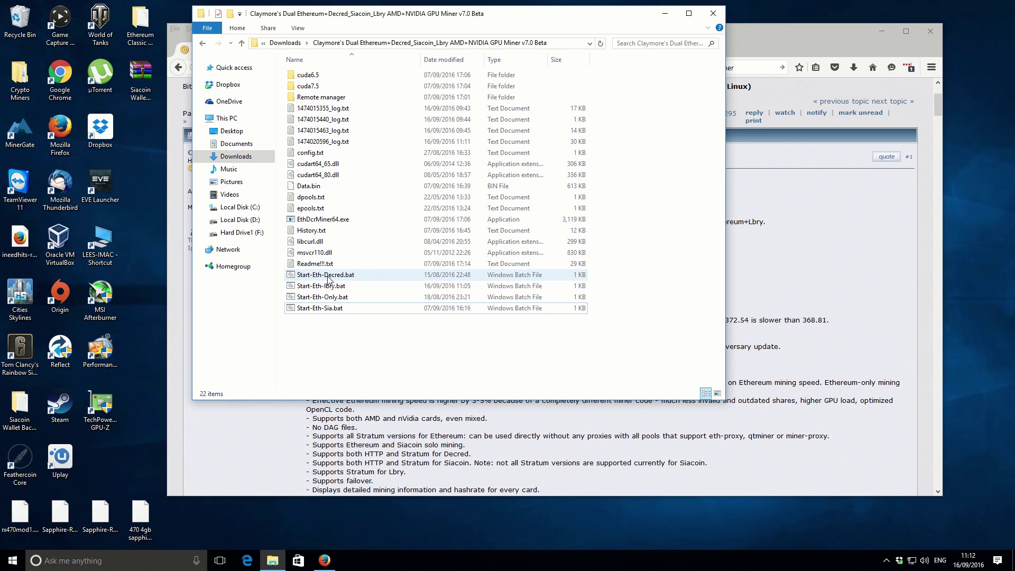